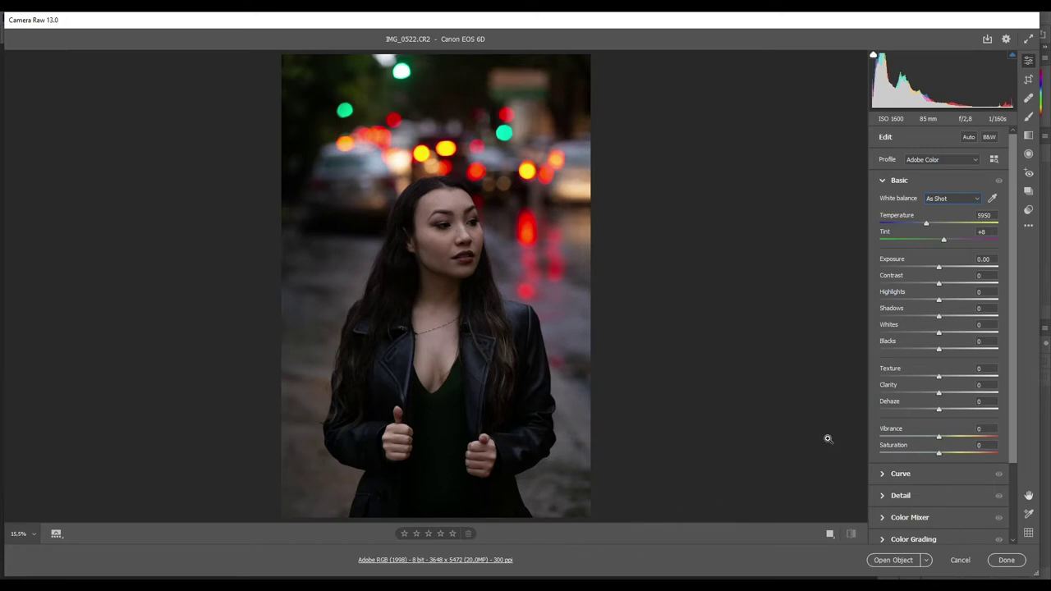
- Cool the white balance to Temperature 5050 and shift Tint to -1
click(927, 225)
drag(927, 225, 917, 229)
click(944, 241)
drag(940, 242, 939, 242)
- Set Exposure +0.15, Contrast -27, Highlights +13 and Whites -8
drag(938, 270, 940, 271)
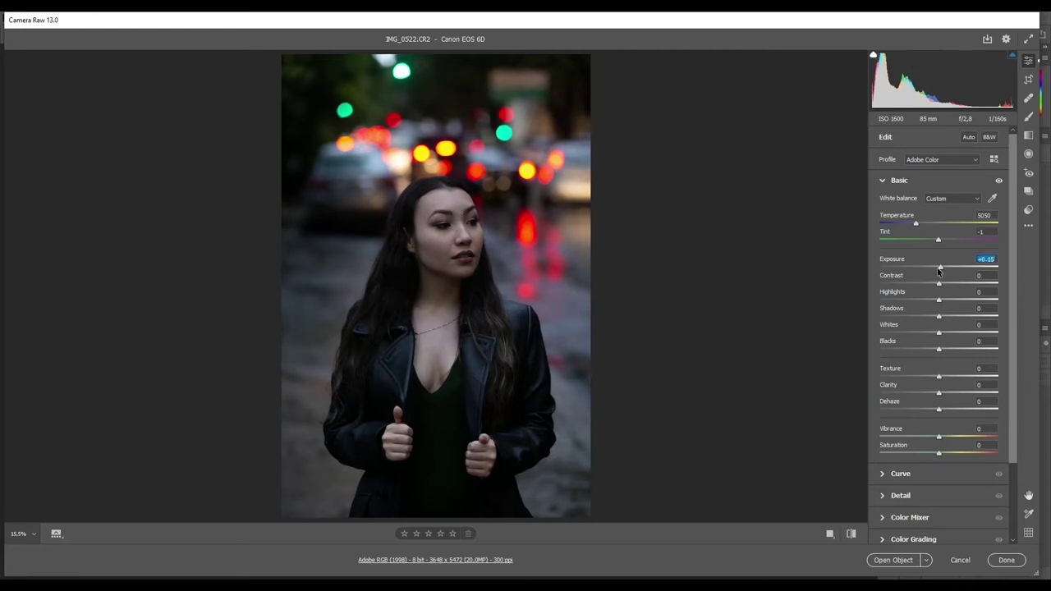
drag(940, 286, 924, 284)
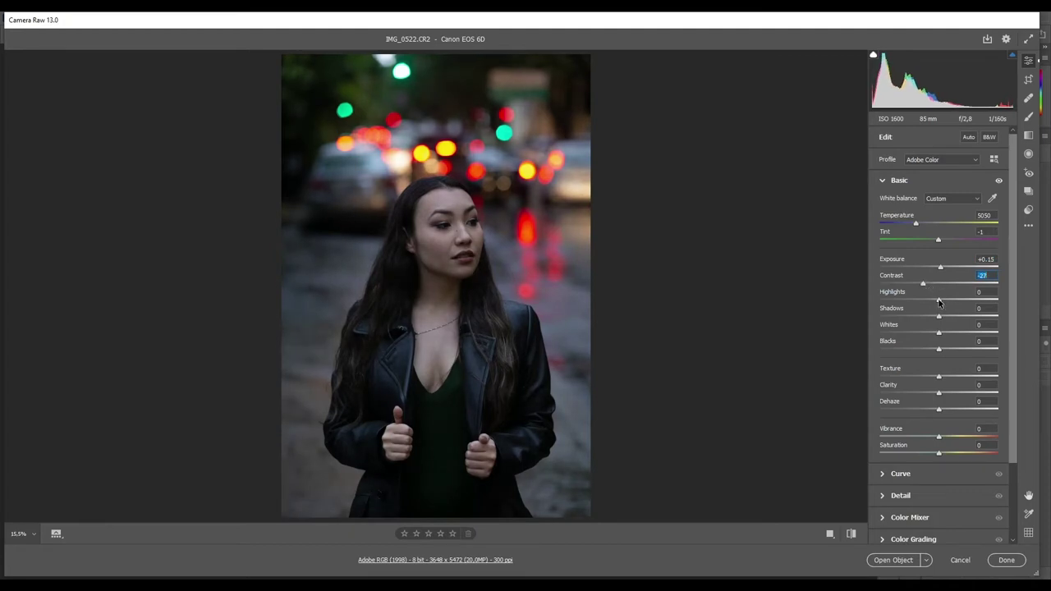
drag(939, 303, 962, 321)
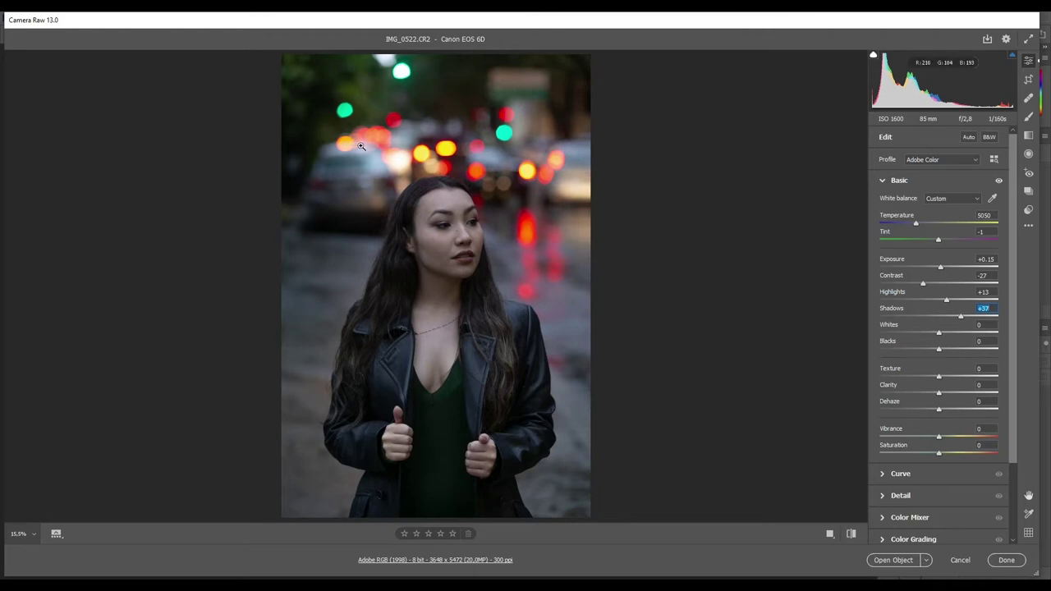
mouse_move(938, 333)
mouse_down()
mouse_move(927, 333)
mouse_move(934, 351)
mouse_up()
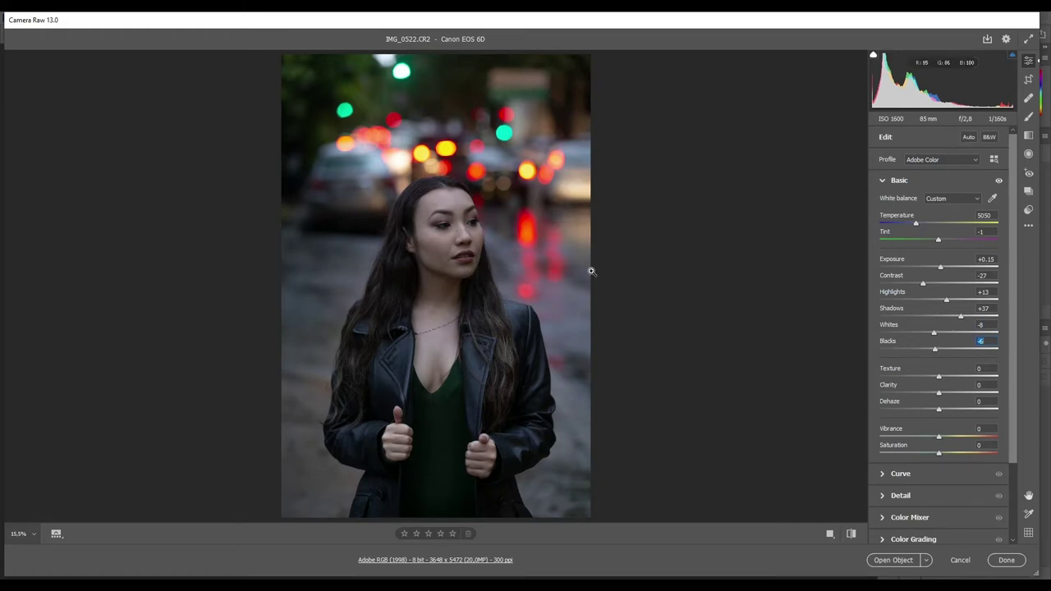
- Add Clarity +15 and Vibrance +4, then compare the edit against the original
click(939, 398)
drag(939, 397, 946, 398)
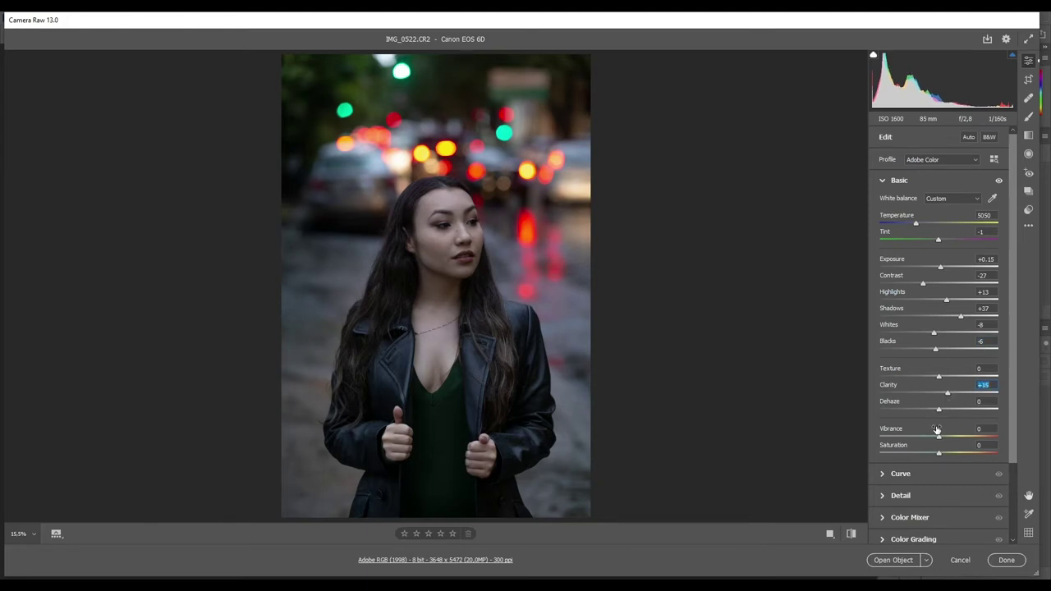
drag(939, 441, 934, 456)
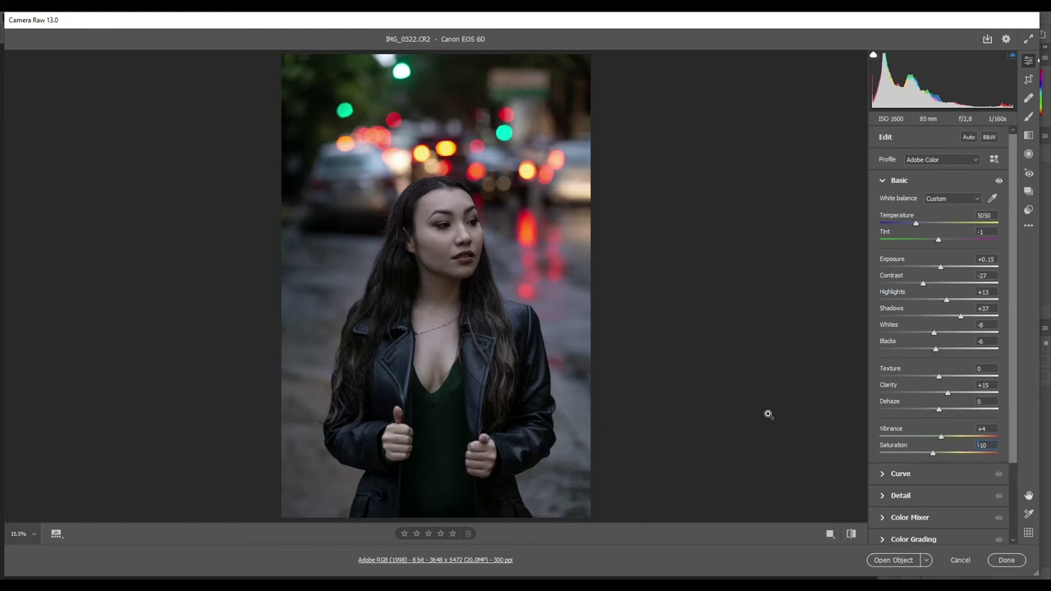
key(backslash)
key(backslash)
key(backslash)
key(backslash)
key(backslash)
key(backslash)
click(909, 474)
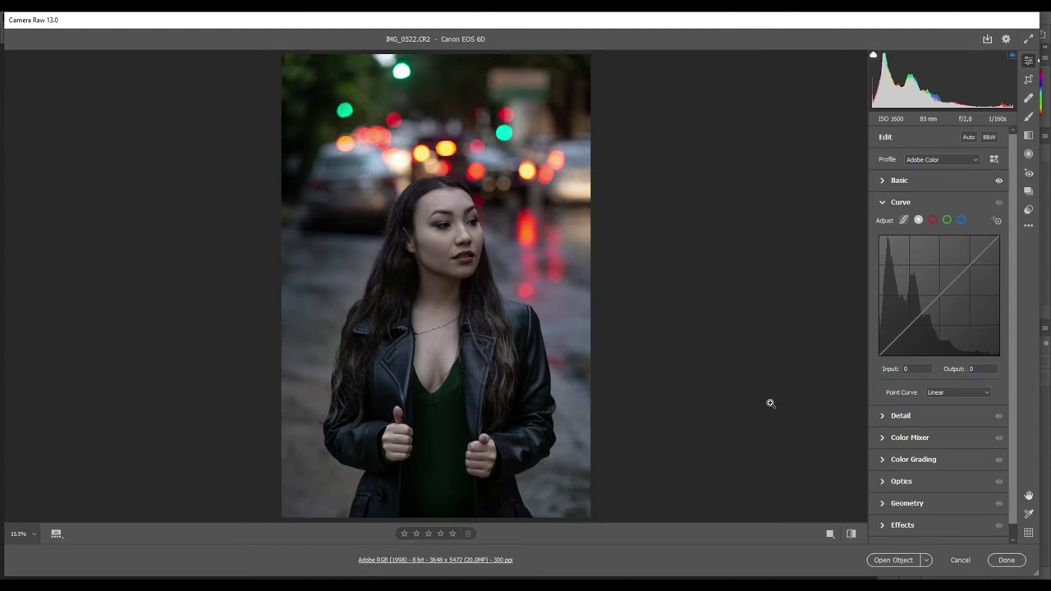
- Add three curve points for a gentle S, lifting blacks and lowering the white point to 247
click(909, 327)
click(939, 298)
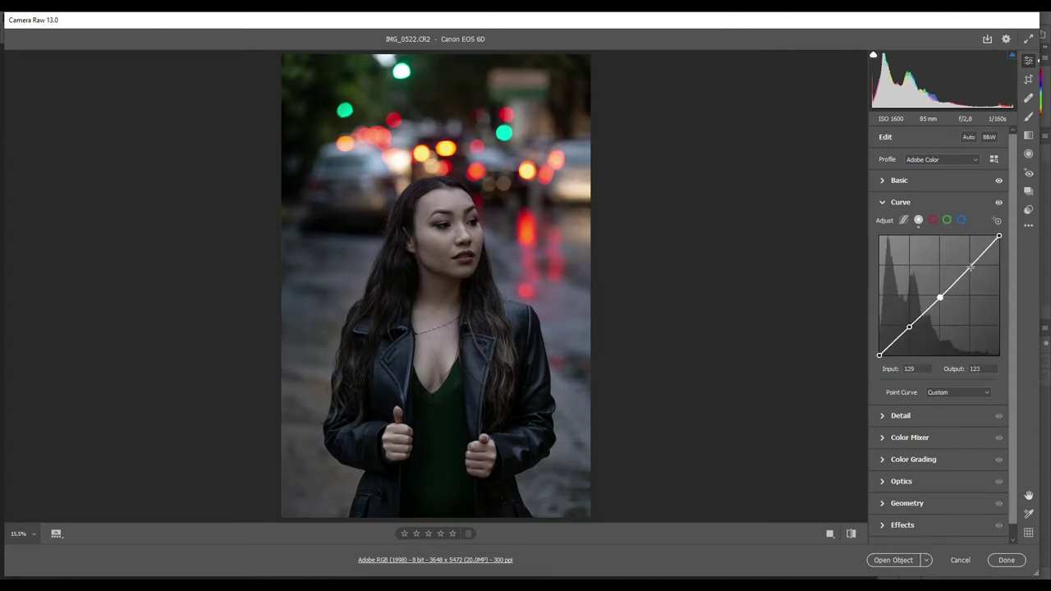
click(970, 268)
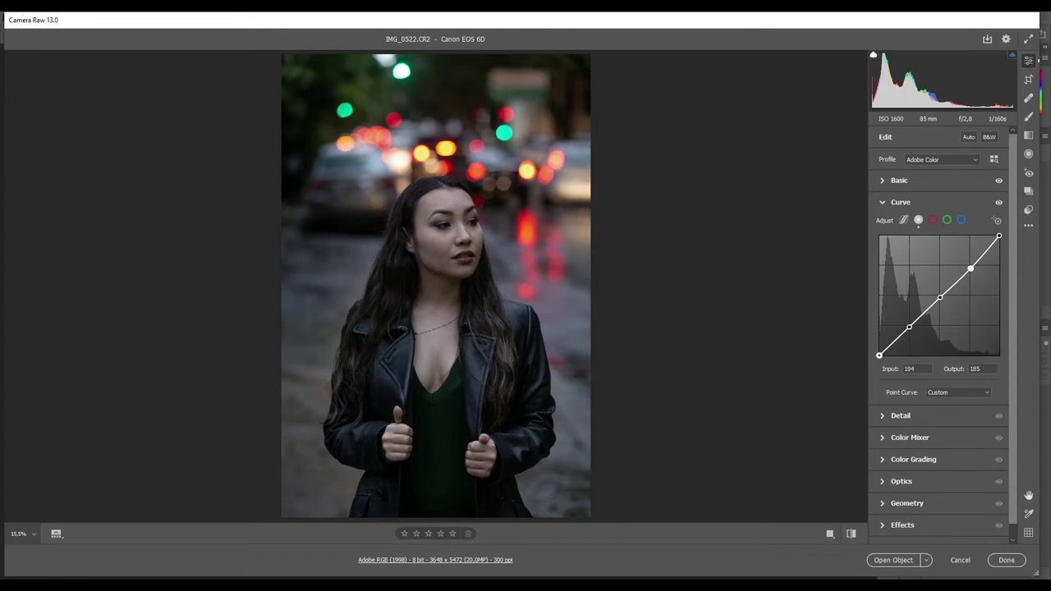
drag(879, 354, 879, 349)
click(908, 327)
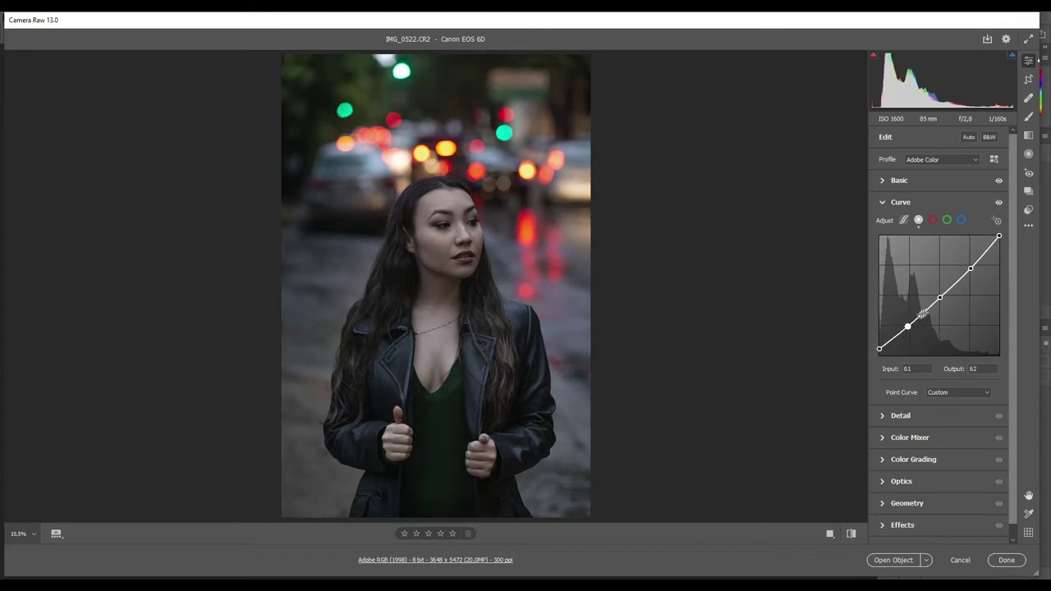
click(938, 298)
drag(971, 268, 965, 264)
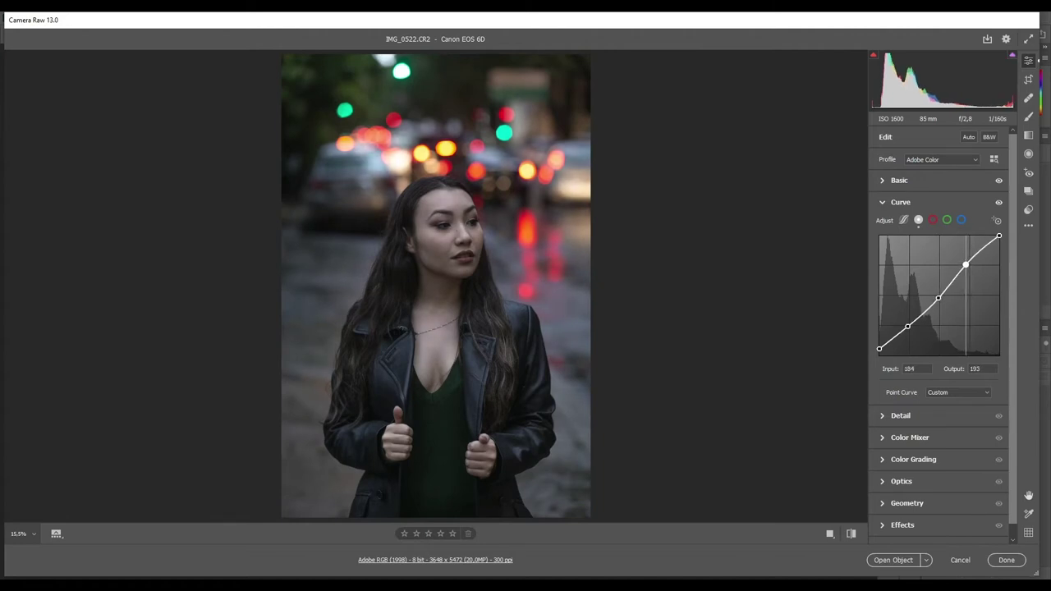
click(998, 237)
drag(998, 238, 1003, 246)
- Raise Detail Noise Reduction to 13 and bring up the Color Mixer HSL controls
click(909, 204)
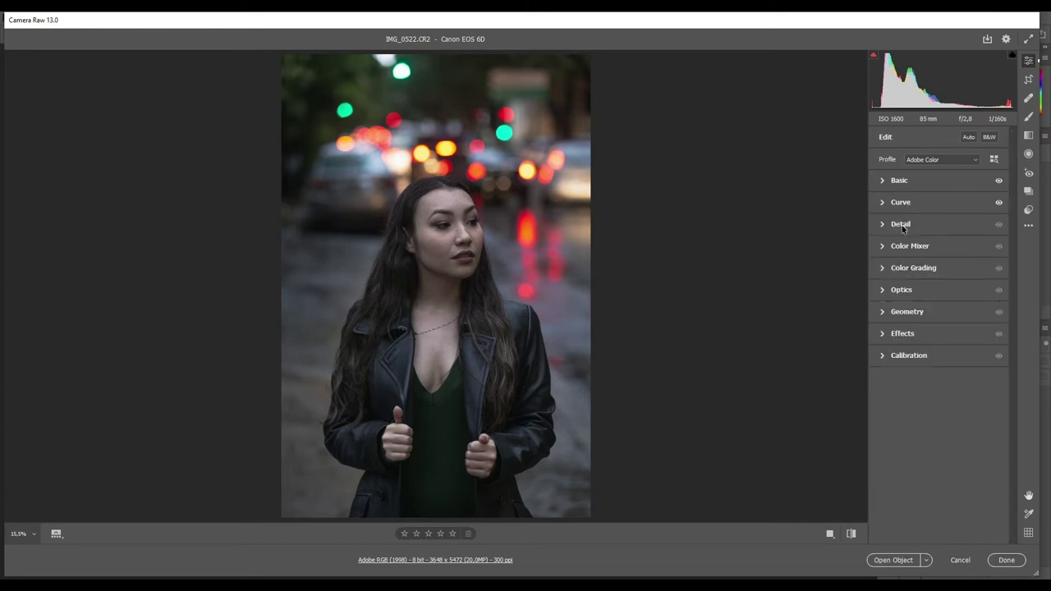
click(903, 224)
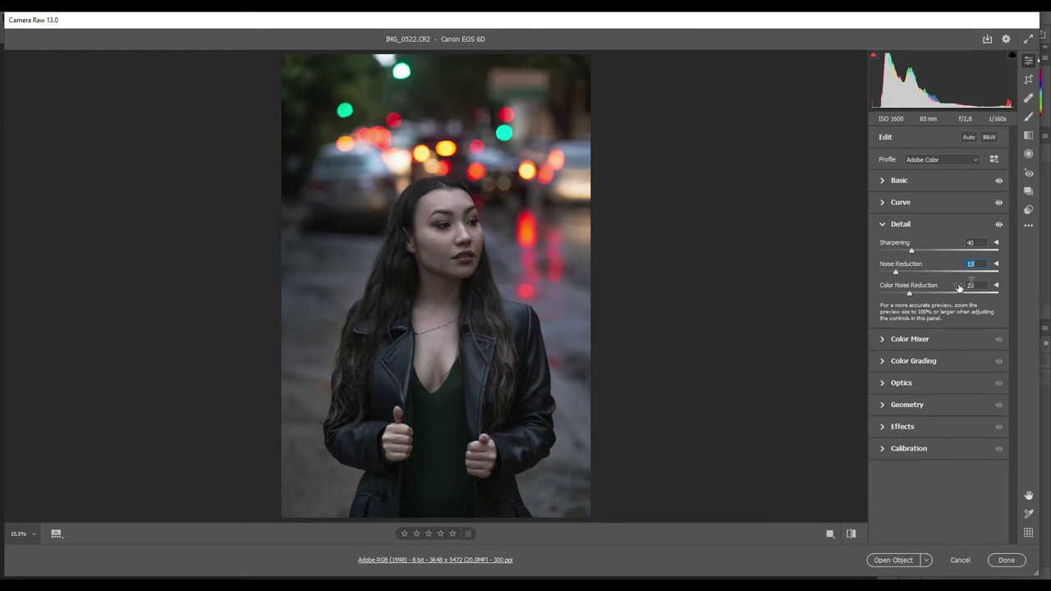
click(917, 339)
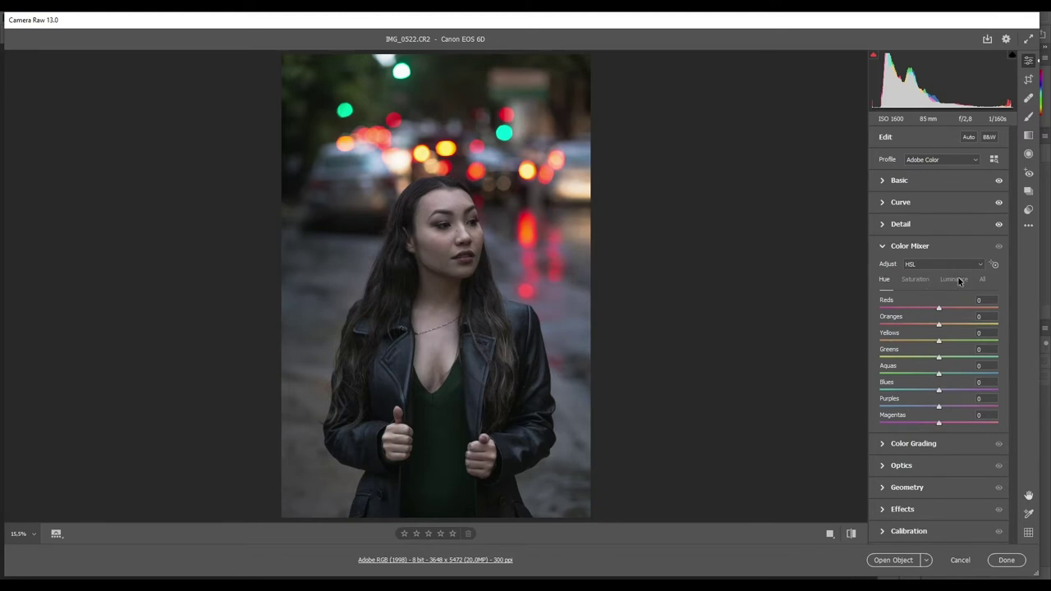
- Set saturation for Reds +15, Oranges +17, Yellows -17 and Greens -72
click(908, 279)
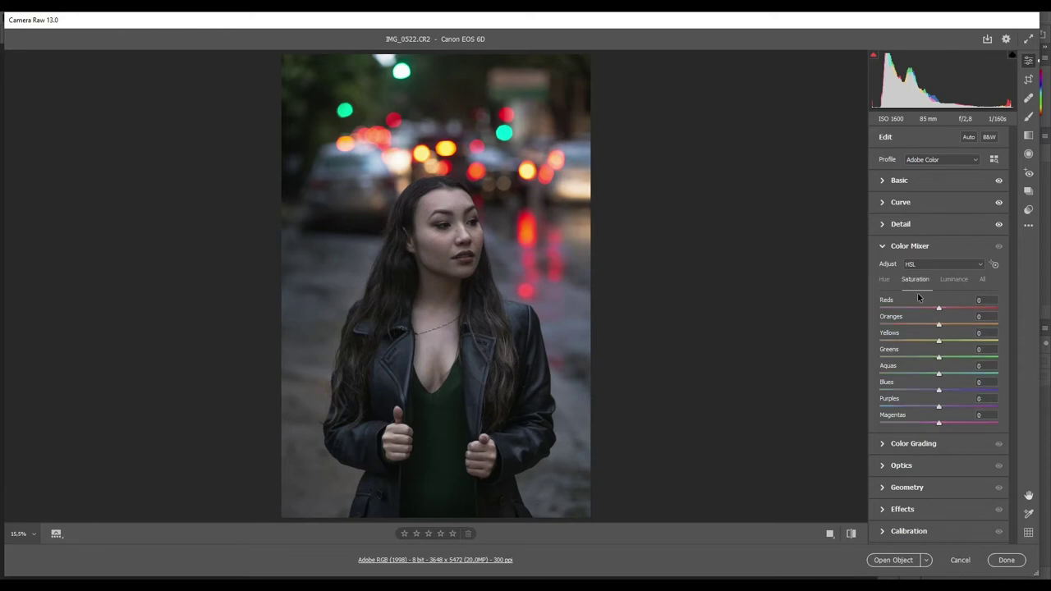
drag(938, 308, 946, 311)
drag(939, 325, 948, 327)
click(938, 342)
drag(939, 343, 931, 343)
drag(939, 358, 896, 360)
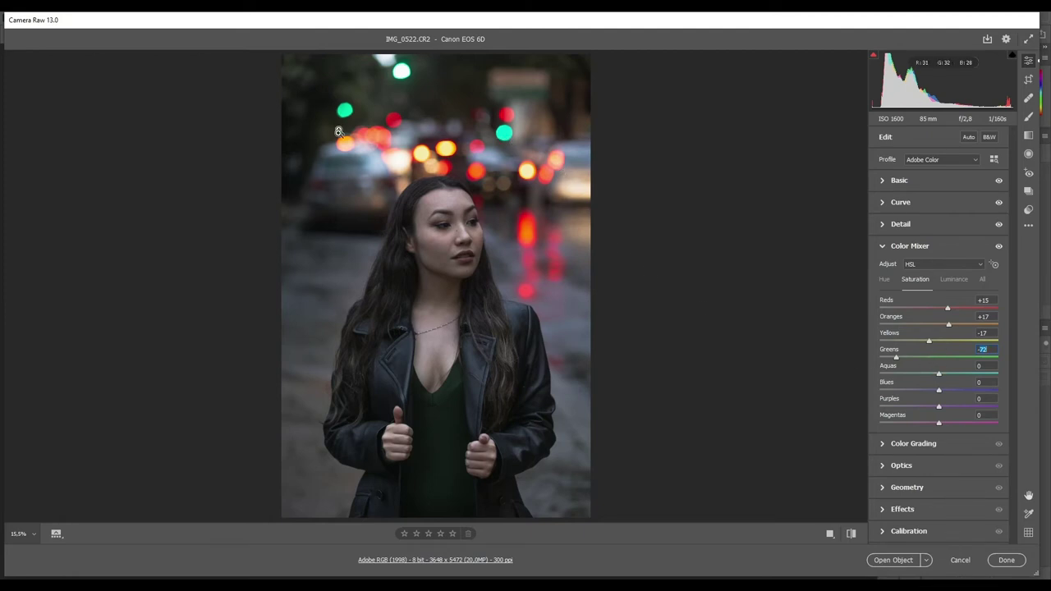
- Set saturation for Aquas +34, Blues -22, Purples -71 and Magentas -67
drag(939, 374, 958, 374)
drag(938, 390, 898, 413)
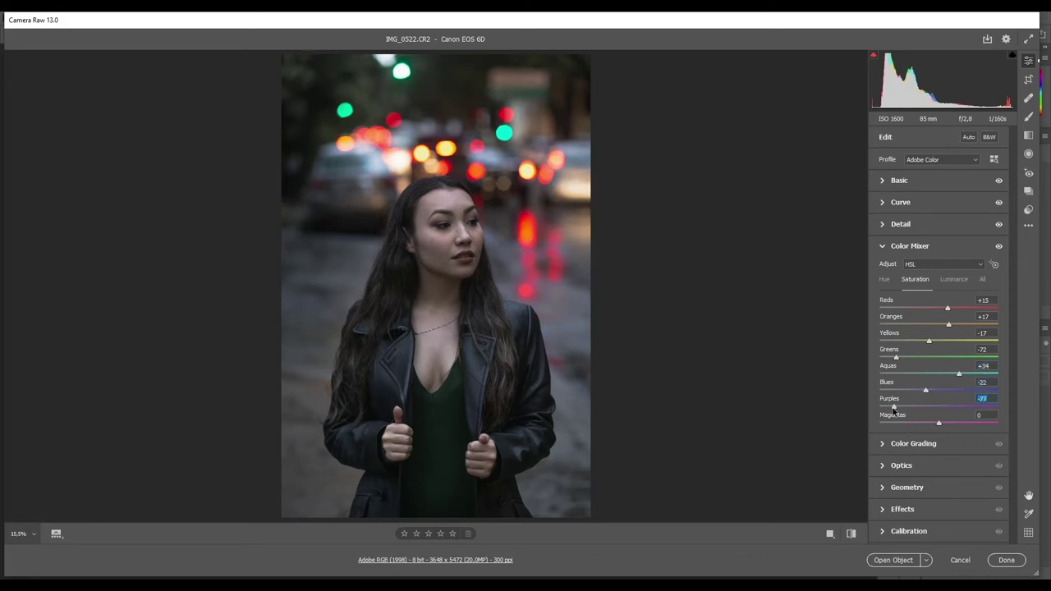
drag(939, 421, 898, 424)
drag(897, 424, 906, 427)
drag(977, 428, 978, 428)
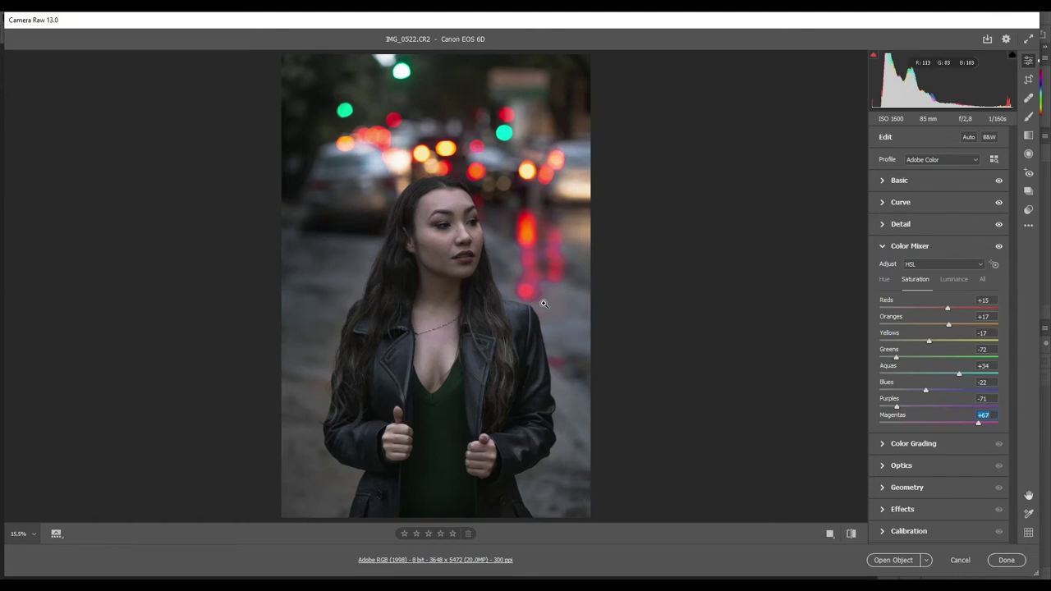
click(898, 422)
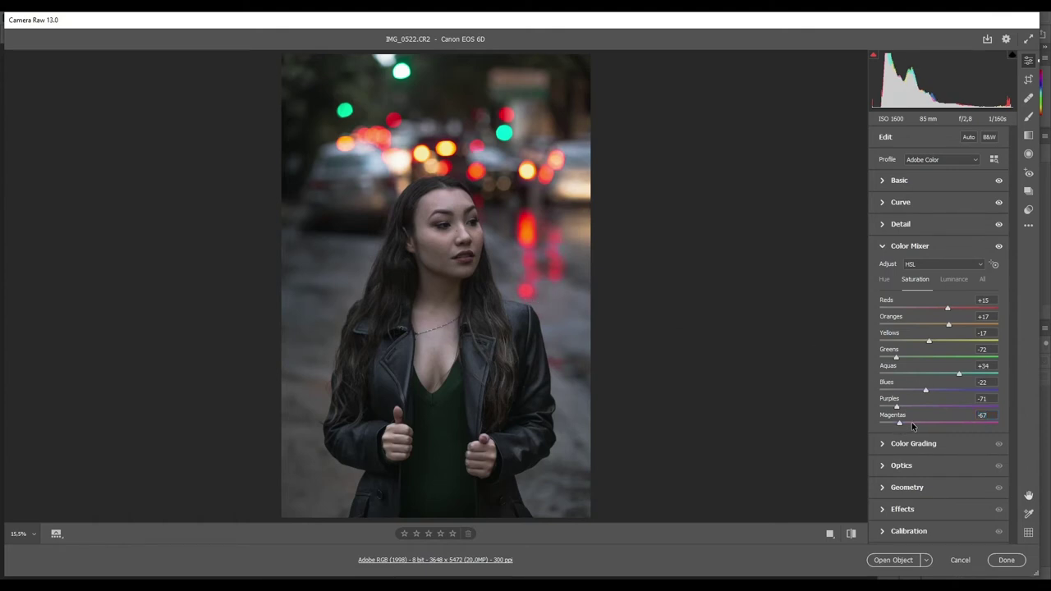
- Shift hues: Reds +28, Oranges -8, Yellows -56, Greens +58, Aquas +51, Blues -48, Purples -40
click(885, 286)
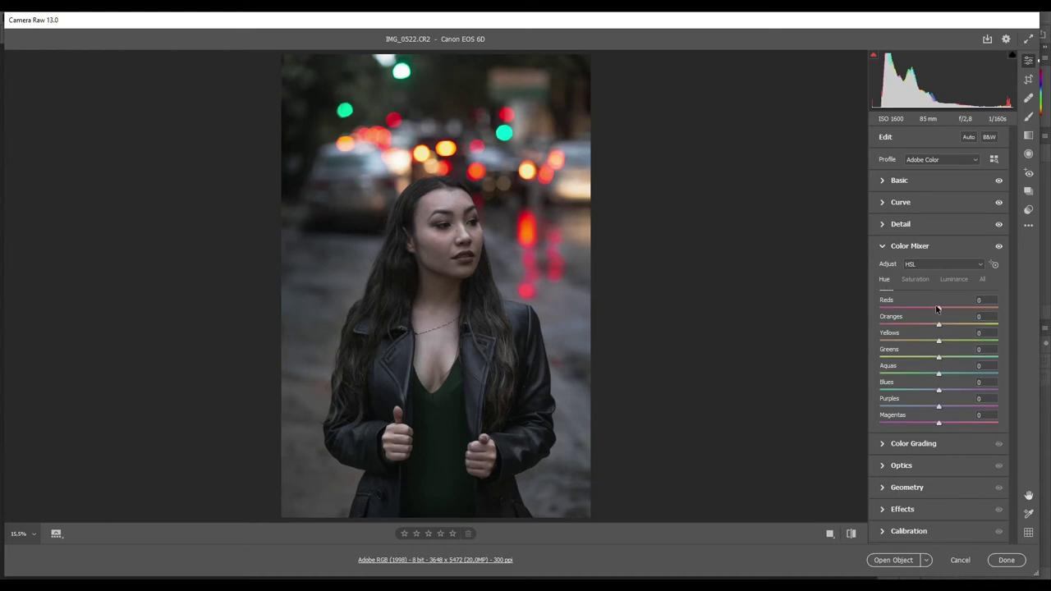
drag(939, 308, 946, 308)
mouse_move(938, 324)
mouse_down()
mouse_move(887, 342)
mouse_move(932, 327)
mouse_up()
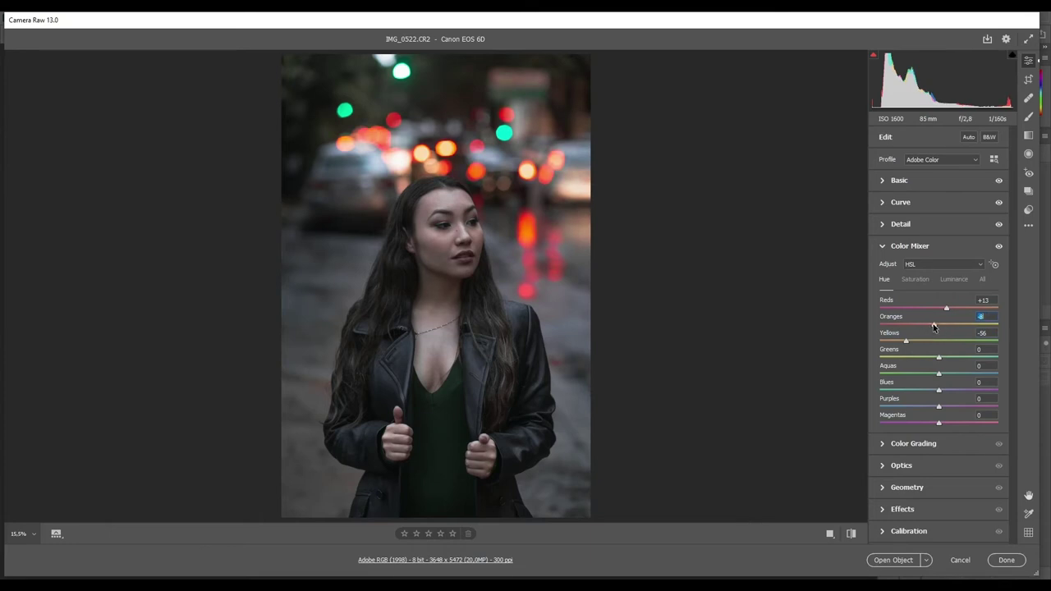
drag(946, 308, 955, 310)
drag(939, 359, 975, 364)
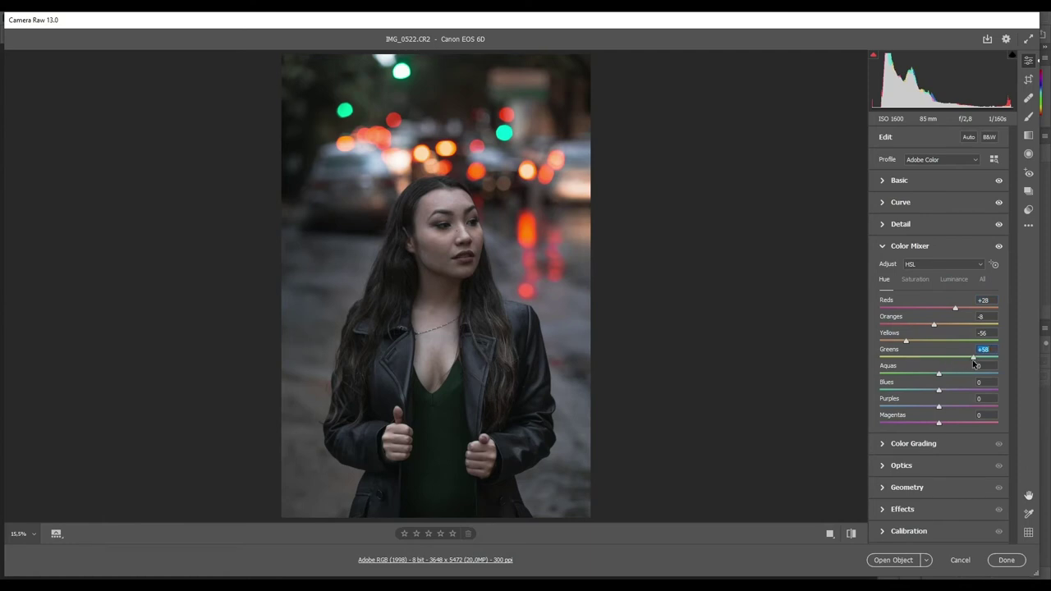
drag(938, 373, 956, 374)
mouse_move(938, 392)
mouse_down()
mouse_move(909, 391)
mouse_move(940, 422)
mouse_up()
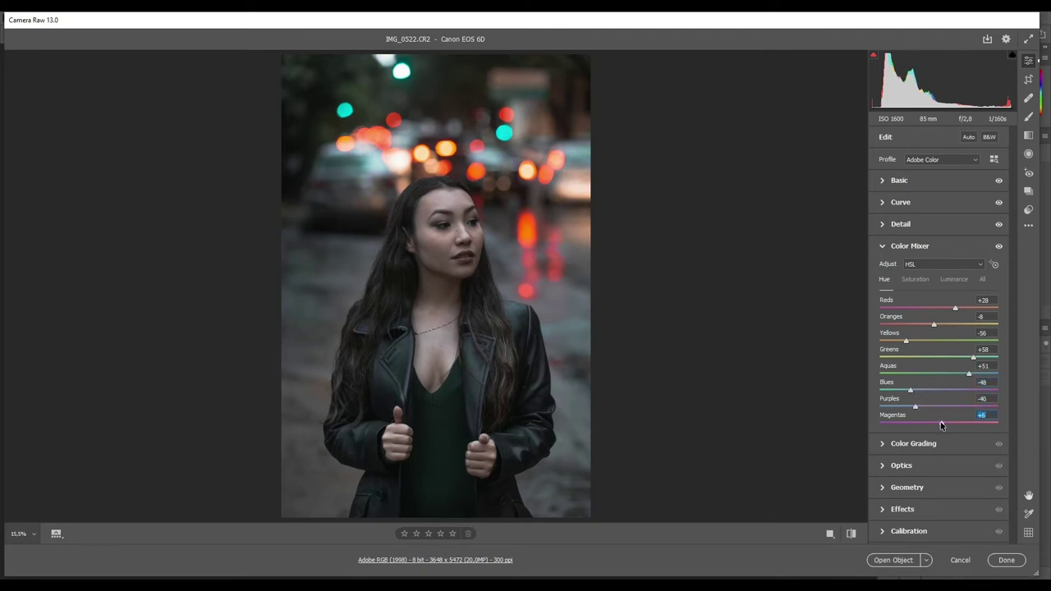
click(951, 279)
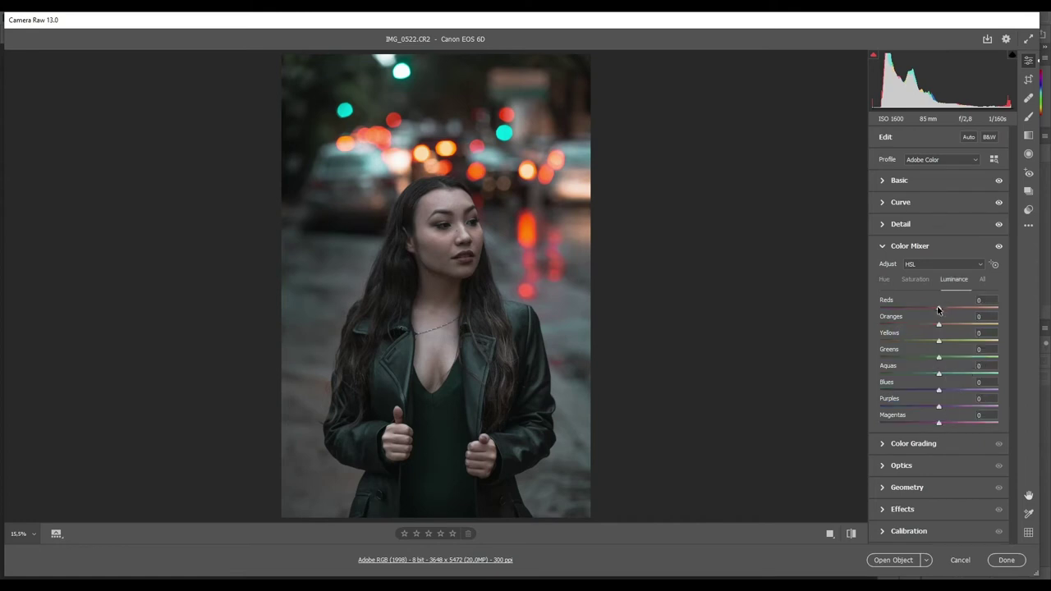
- Set luminance Reds +25, Oranges +30, Yellows +37, Greens +33, Aquas +37, Blues +39, Purples -19, Magentas -13
mouse_move(938, 308)
mouse_down()
mouse_move(960, 313)
mouse_move(962, 396)
mouse_up()
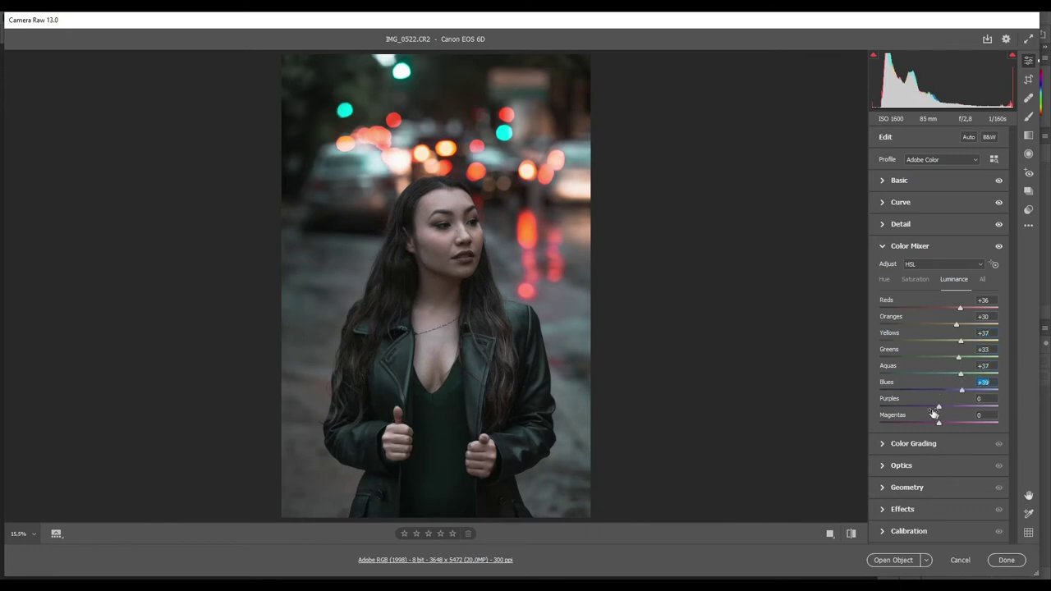
mouse_move(939, 407)
mouse_down()
mouse_move(924, 407)
mouse_move(933, 409)
mouse_up()
drag(940, 425, 931, 425)
drag(926, 425, 926, 408)
drag(959, 309, 953, 308)
click(907, 246)
click(913, 269)
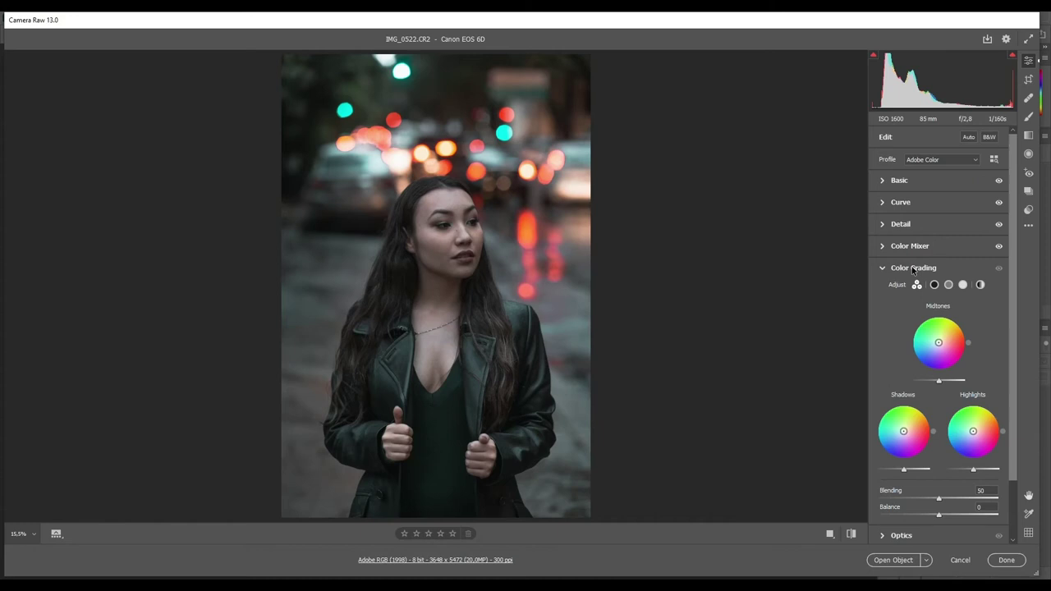
- Grade shadows toward blue and highlights toward yellow, with Blending 100 and Balance favouring highlights
drag(903, 430, 918, 435)
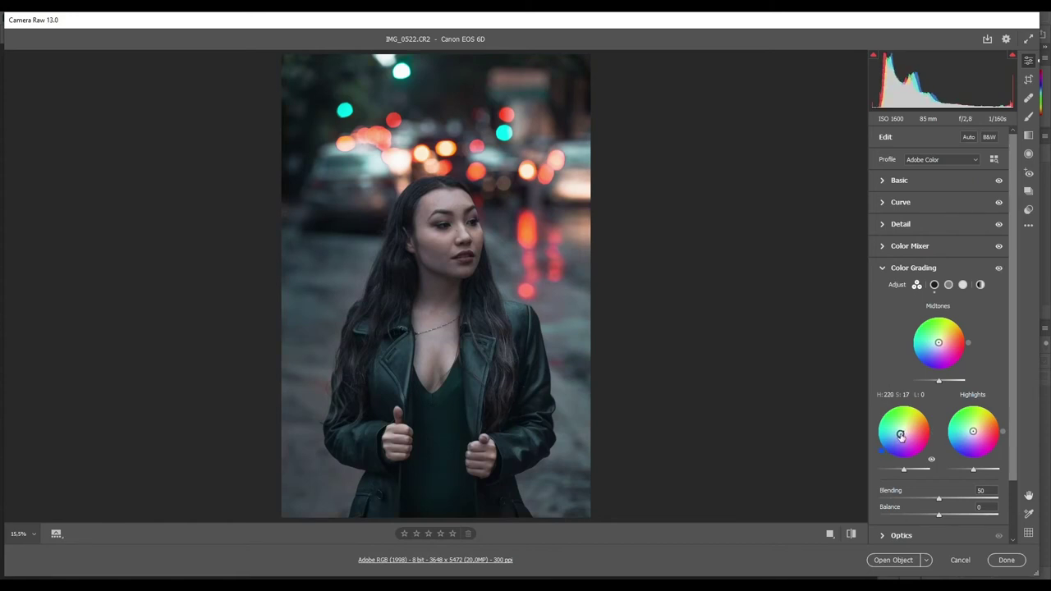
drag(973, 431, 976, 424)
drag(937, 501, 1002, 503)
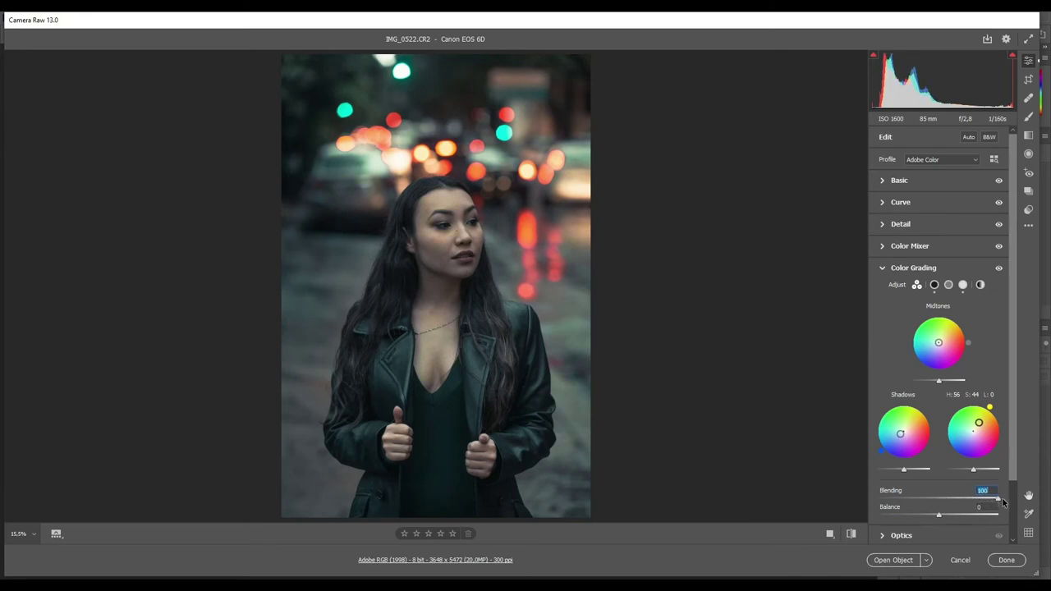
drag(939, 517, 942, 519)
click(898, 270)
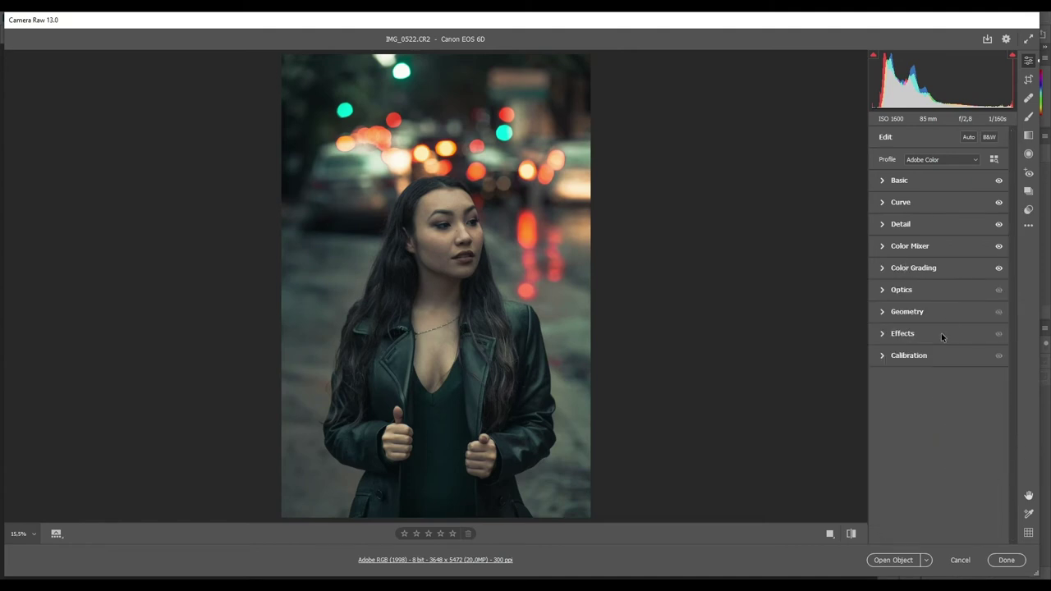
- Add a -21 vignette with Midpoint 5, Roundness +17 and Feather 65
click(904, 334)
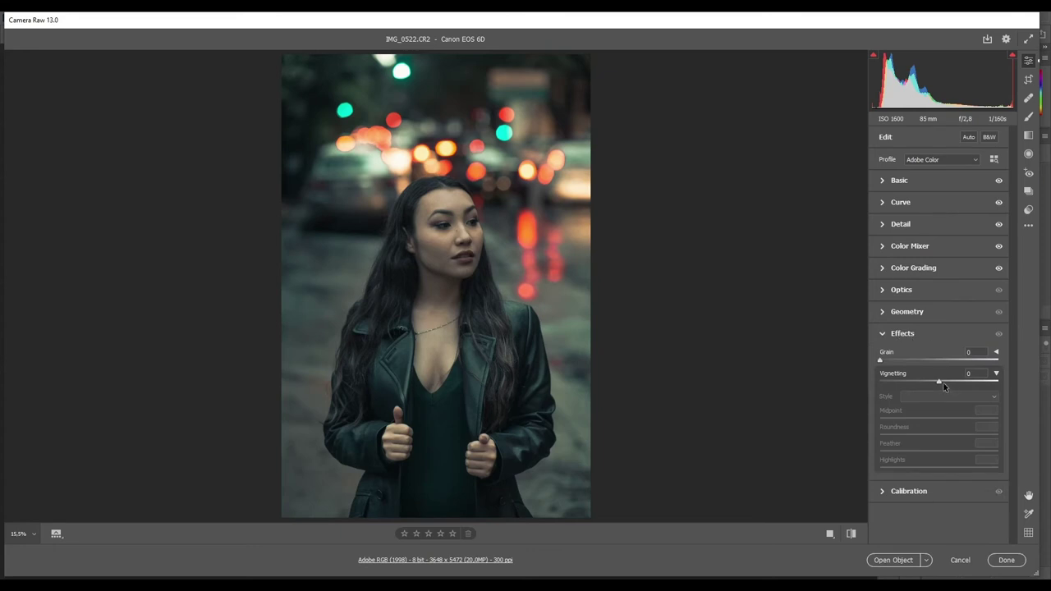
drag(939, 383, 927, 383)
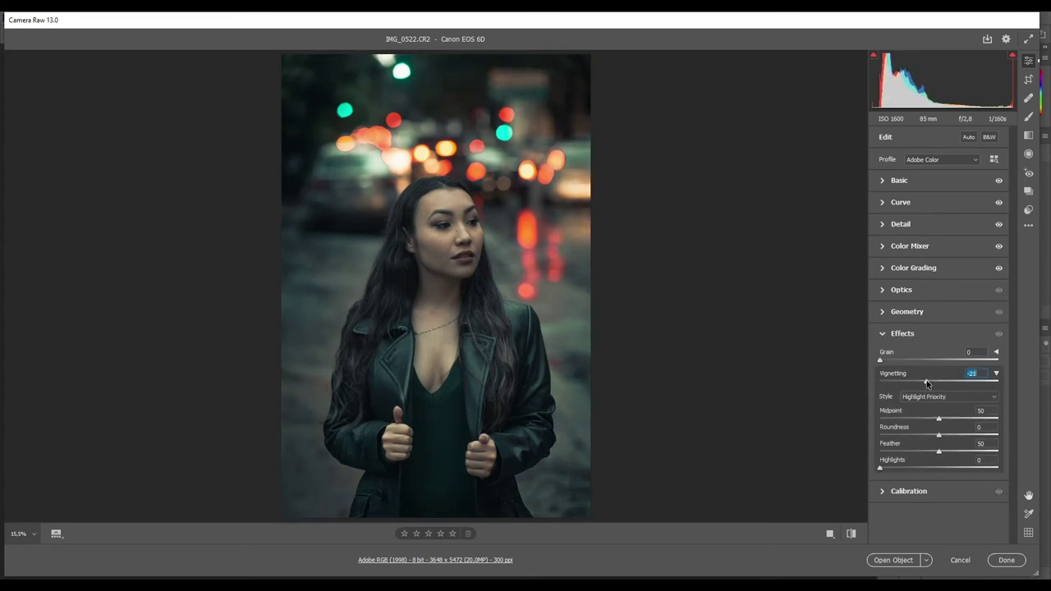
drag(938, 419, 885, 417)
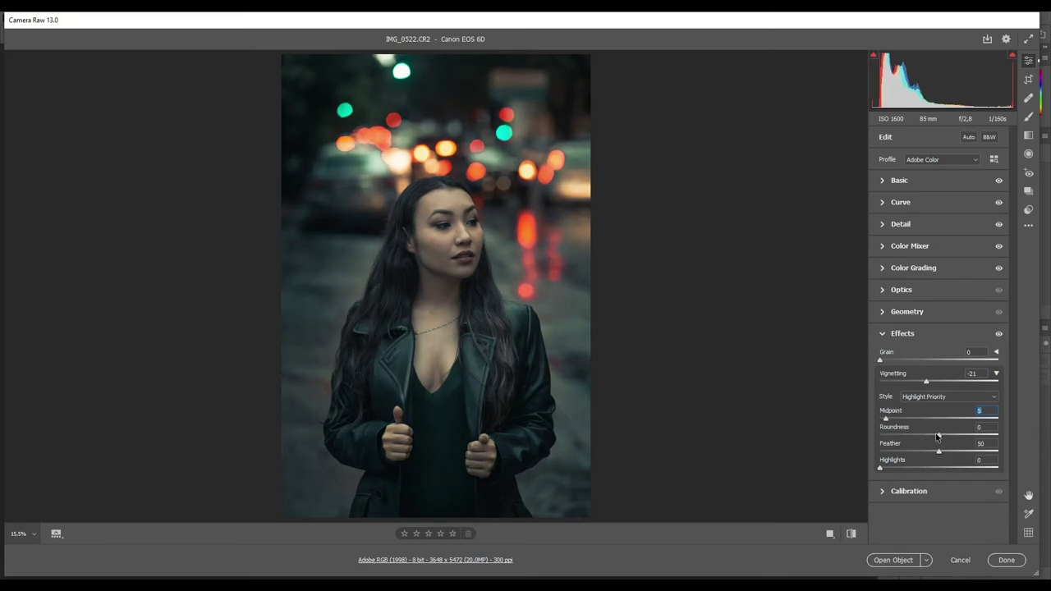
drag(937, 436, 956, 453)
- Calibrate Red Primary to Hue +20, Saturation -2 and Green Primary to Hue +19, Saturation +28
click(905, 334)
click(903, 355)
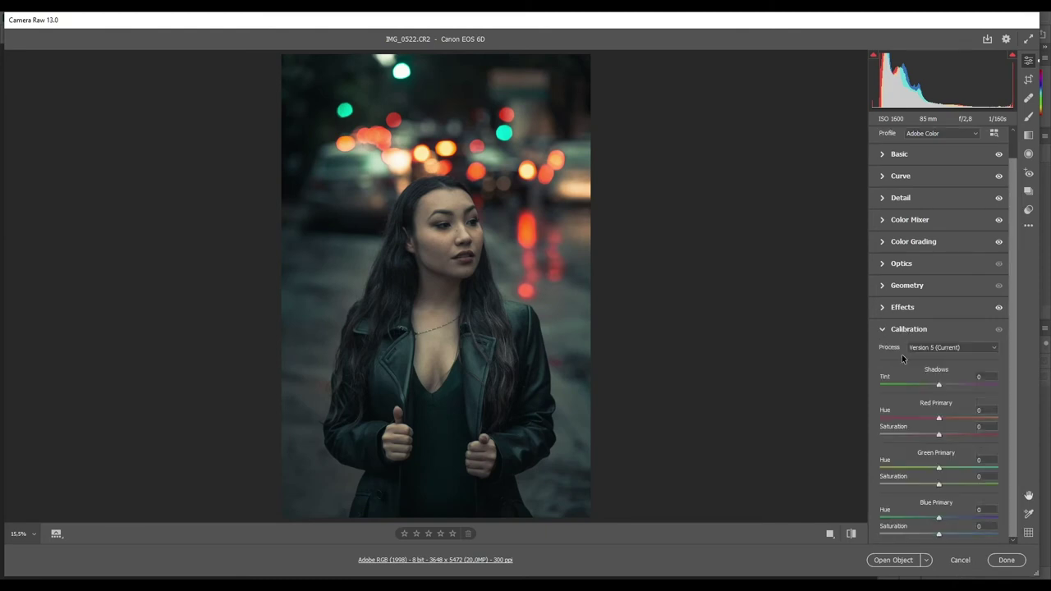
drag(938, 421, 952, 423)
click(939, 435)
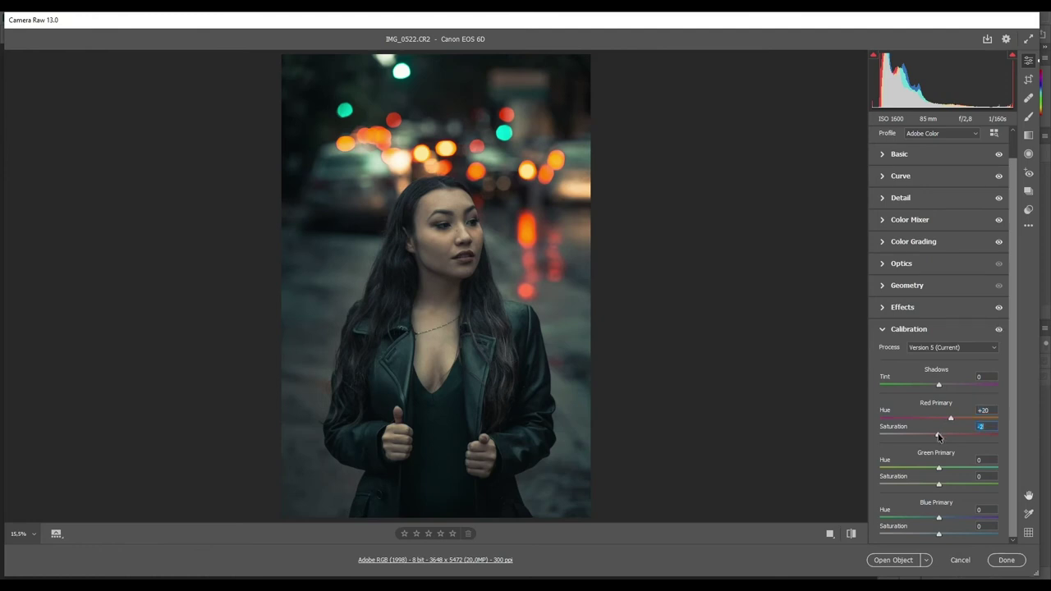
drag(938, 469, 946, 471)
drag(939, 487, 954, 489)
- Set Blue Primary Hue -8 and Saturation +44, then compare with the original
drag(938, 518, 934, 520)
drag(938, 534, 949, 535)
drag(954, 535, 966, 535)
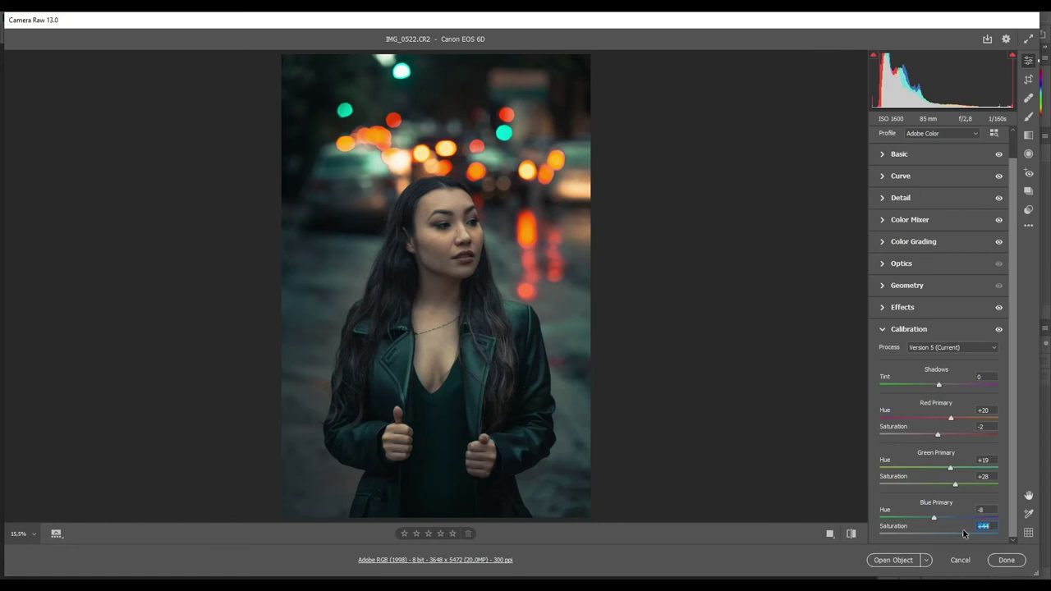
key(Return)
key(backslash)
key(backslash)
key(backslash)
key(backslash)
key(backslash)
key(backslash)
- Deepen the Effects vignetting to -31 and select the Radial Filter tool
click(915, 307)
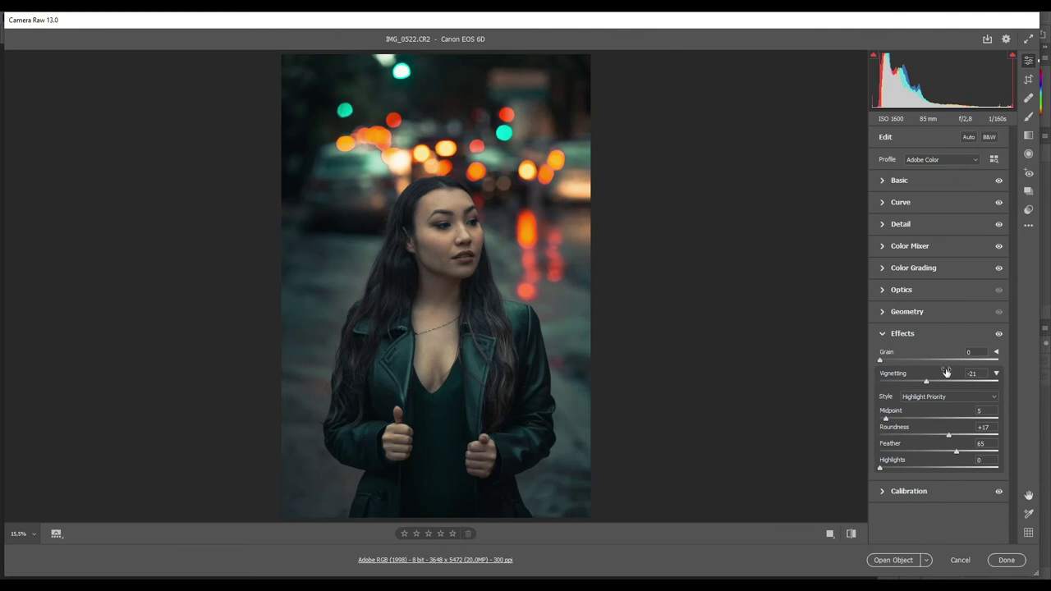
drag(926, 383, 920, 383)
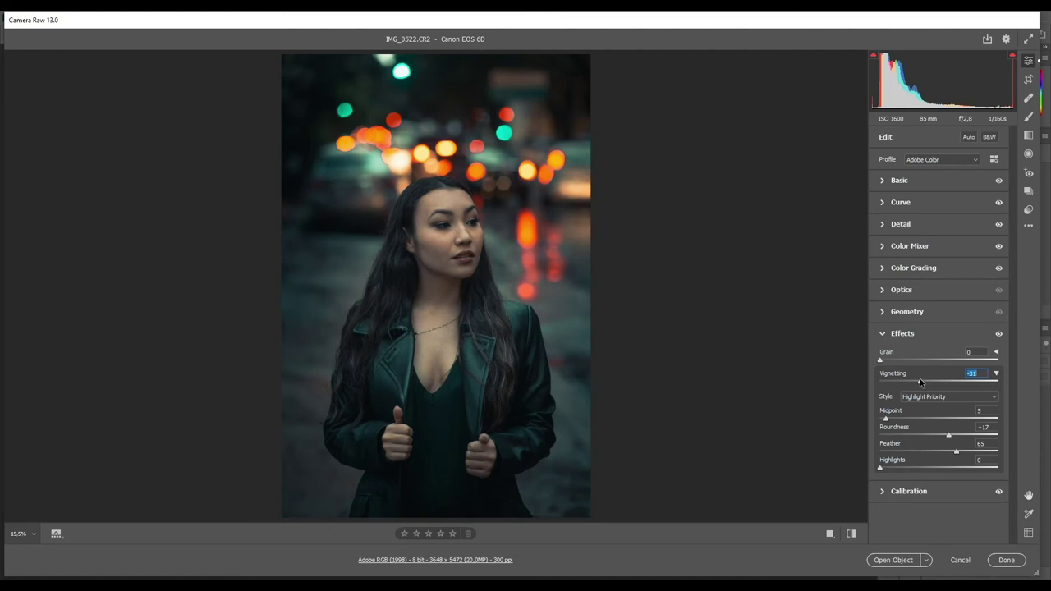
click(1028, 154)
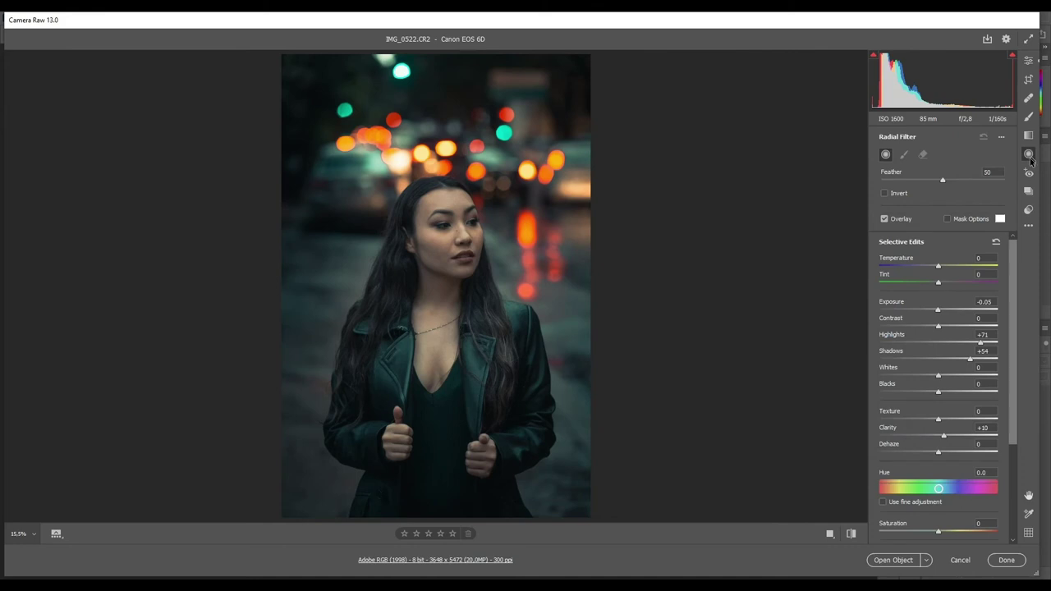
- Draw an oval radial filter over the woman and centre it on her body
drag(412, 216, 486, 332)
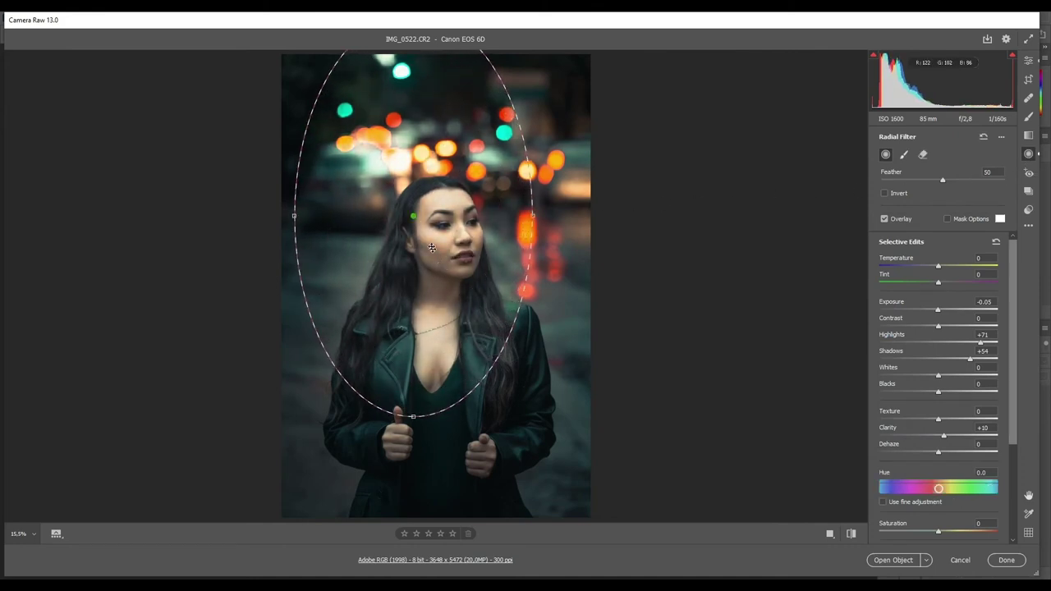
drag(413, 215, 443, 332)
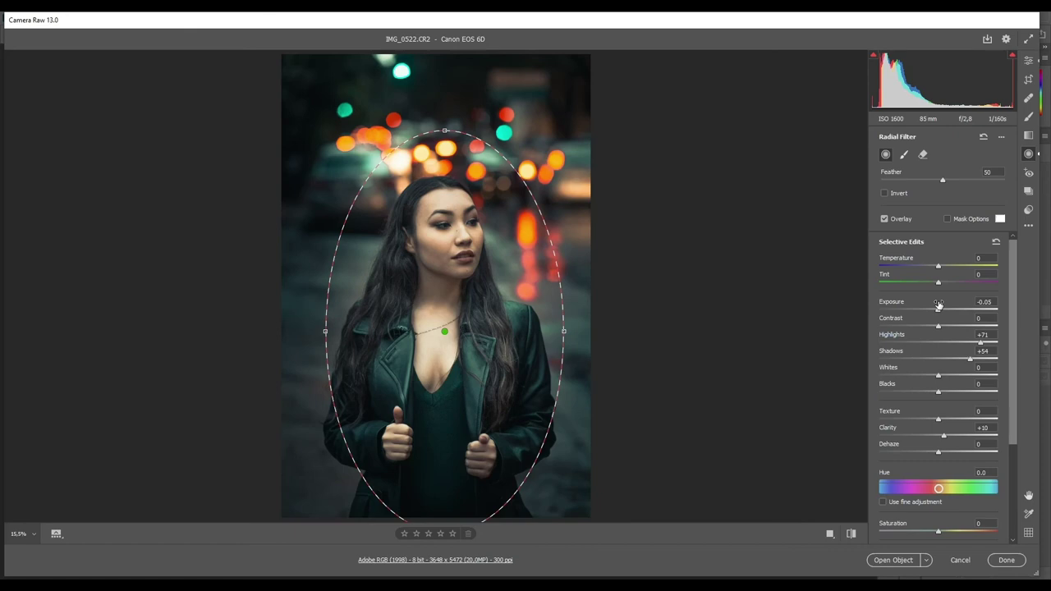
- Open the graded photo in Photoshop and place the reference image from File Explorer onto the canvas
click(899, 565)
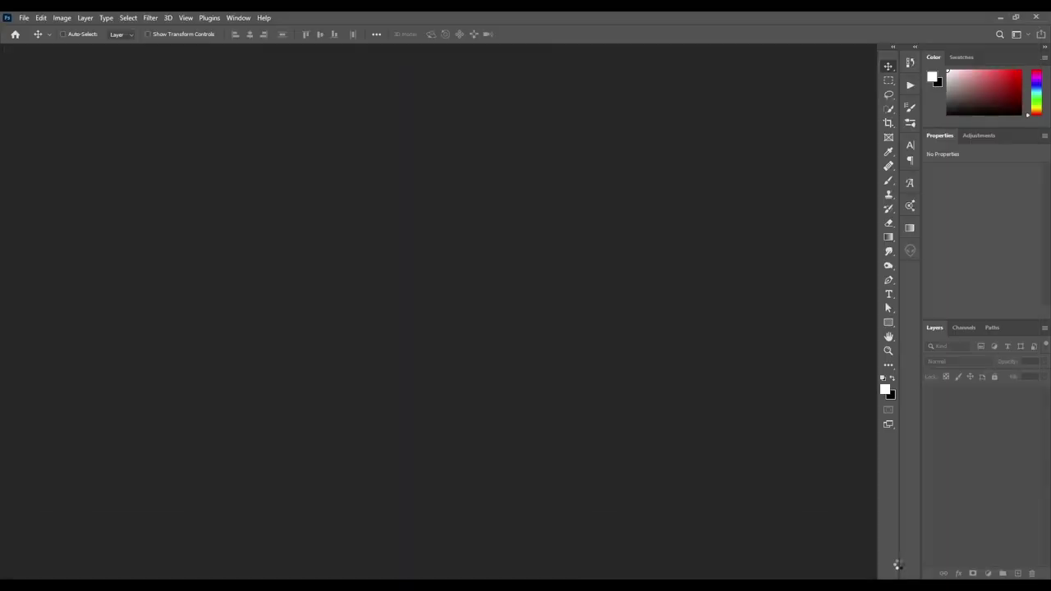
click(81, 547)
mouse_move(192, 99)
mouse_down()
mouse_move(169, 544)
mouse_move(398, 422)
mouse_up()
key(Return)
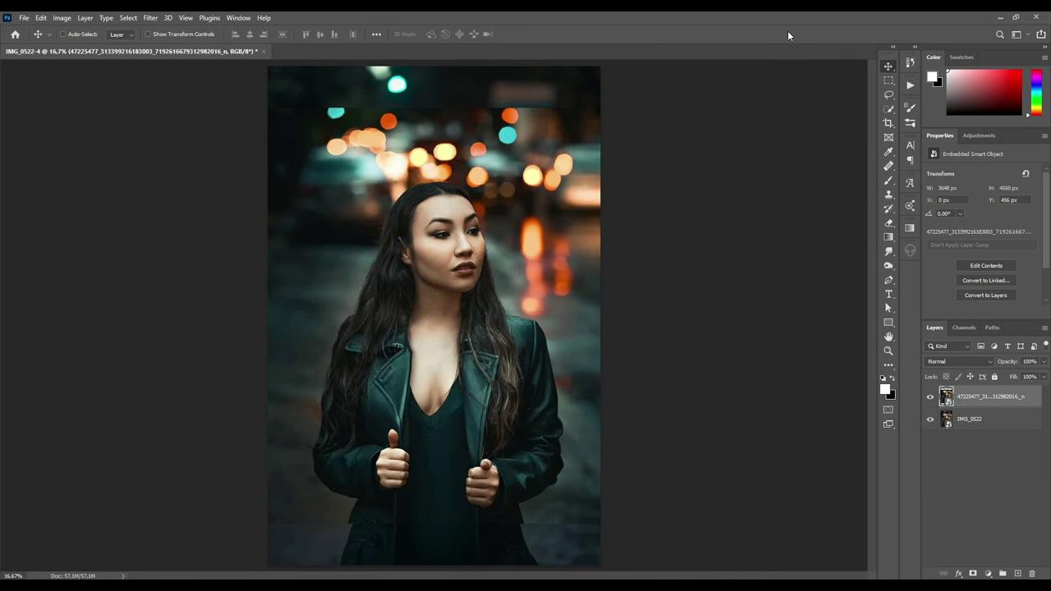
- Scale the reference image down into the top-right corner and select the IMG_0522 layer
key(ctrl+t)
mouse_move(600, 107)
mouse_down()
mouse_move(496, 240)
mouse_move(511, 191)
mouse_move(565, 109)
mouse_up()
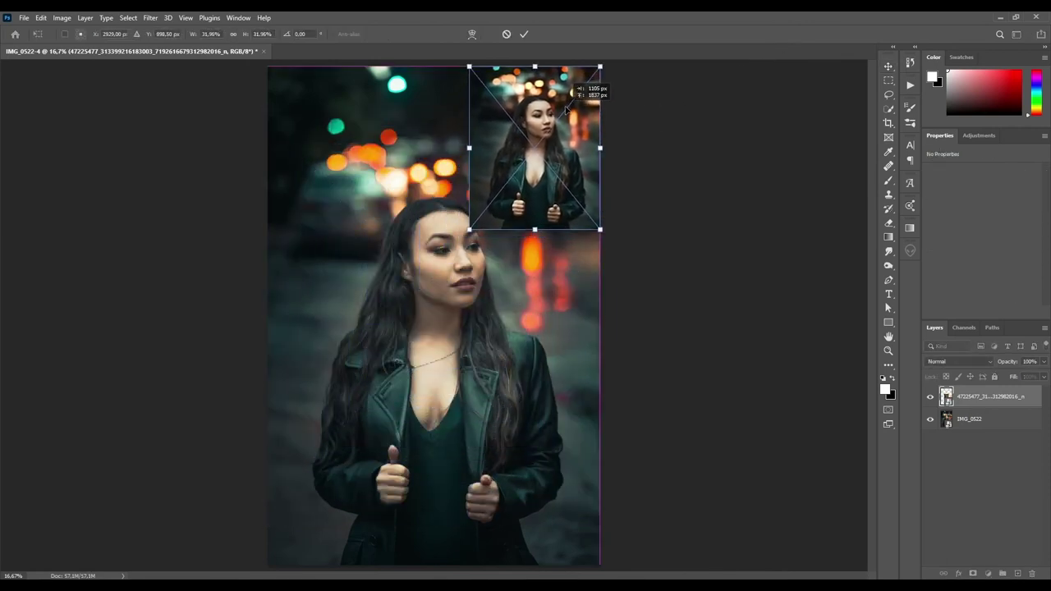
key(Return)
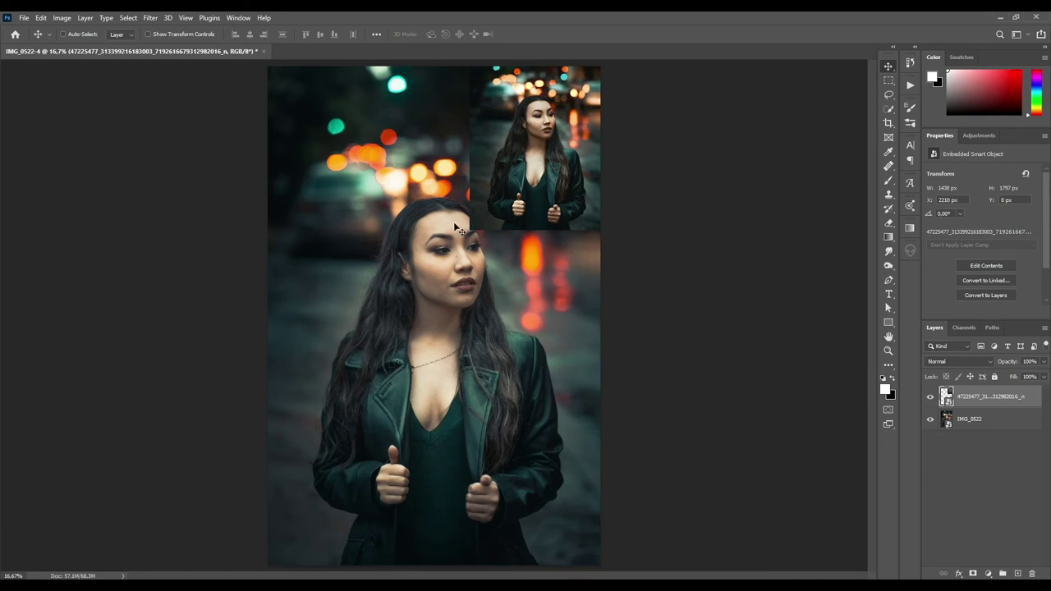
click(967, 419)
- Add a Levels adjustment layer above IMG_0522, inspecting the Green channel before returning to RGB
click(987, 574)
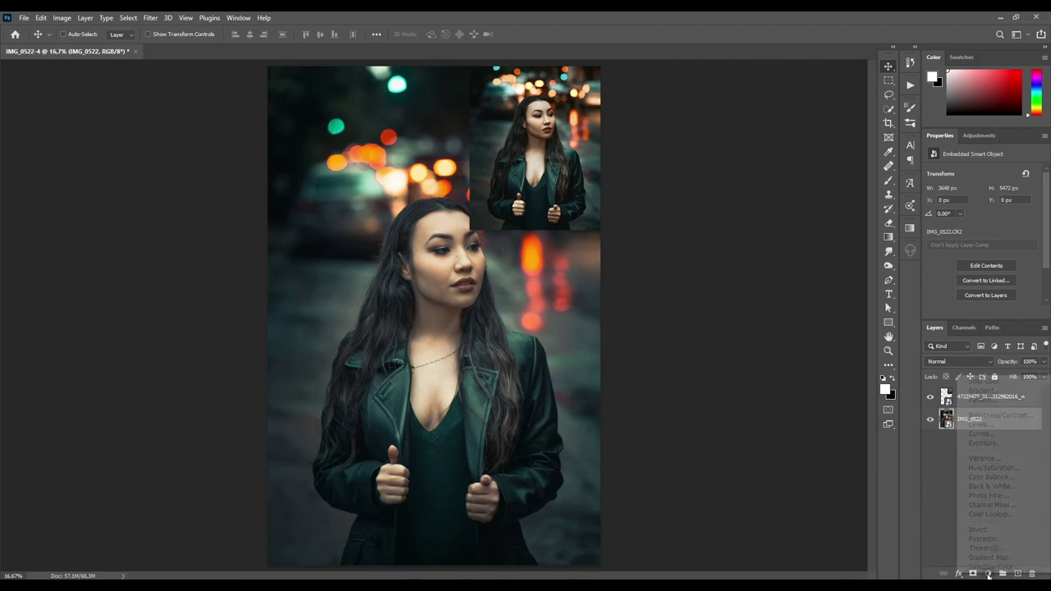
click(981, 423)
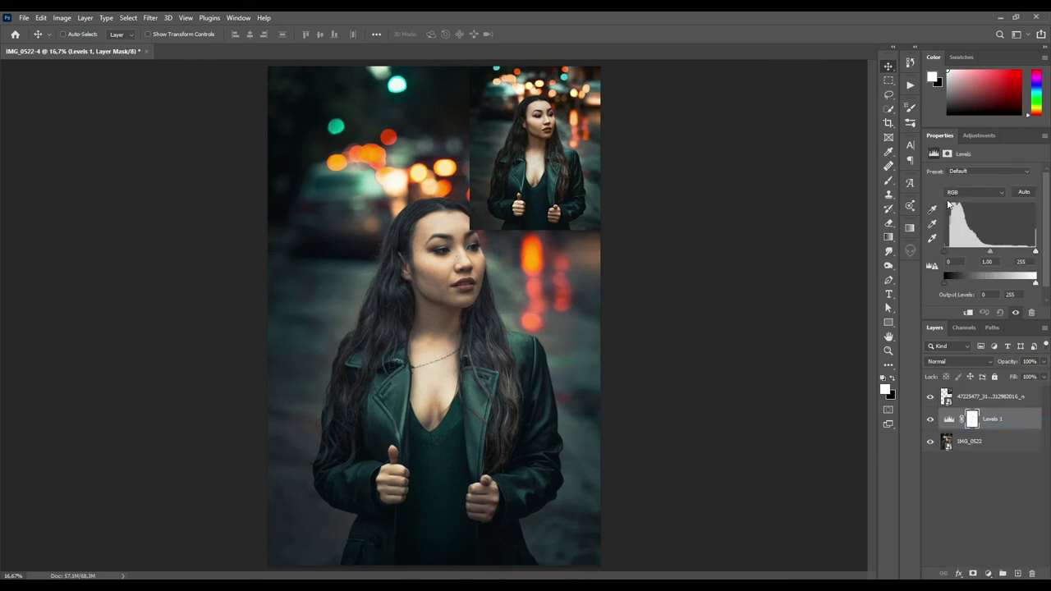
click(958, 195)
click(950, 217)
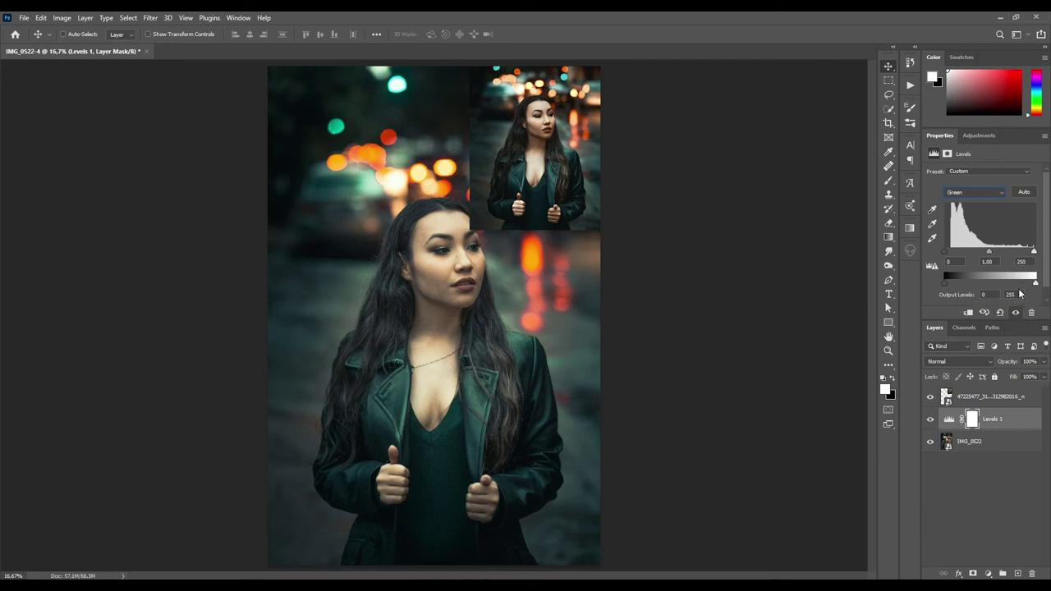
click(957, 195)
click(952, 202)
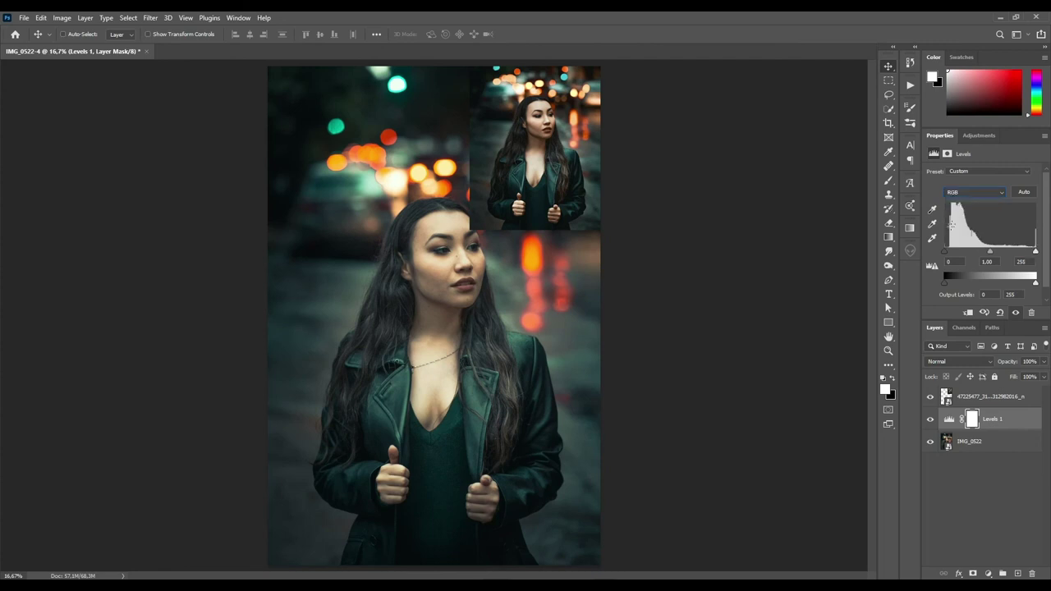